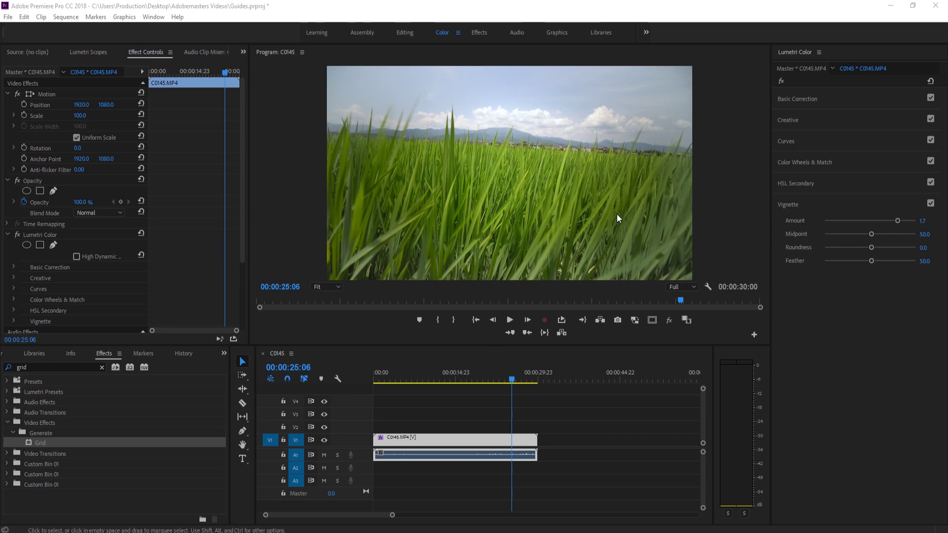
Step: Toggle the Program monitor's safe-margin guides on and off, leaving them hidden
left_click(708, 288)
left_click(751, 417)
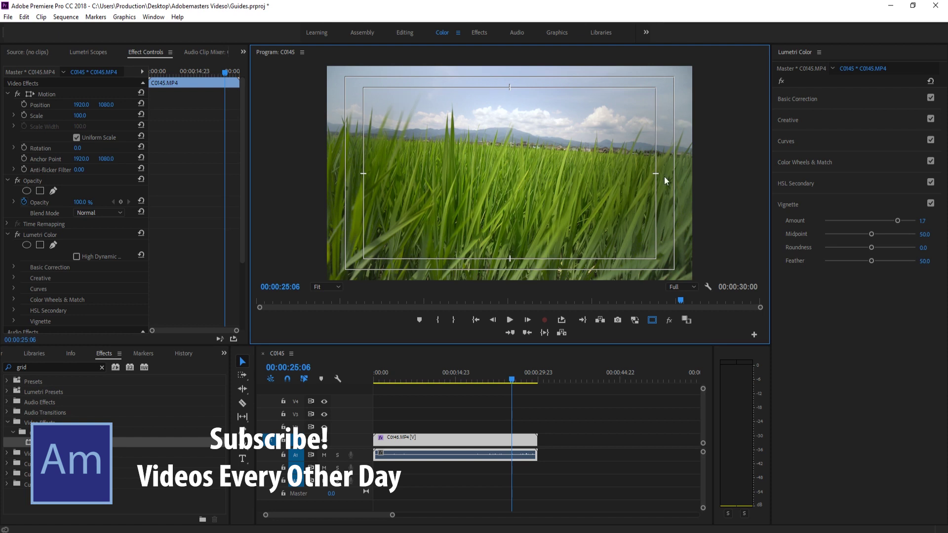
left_click(653, 320)
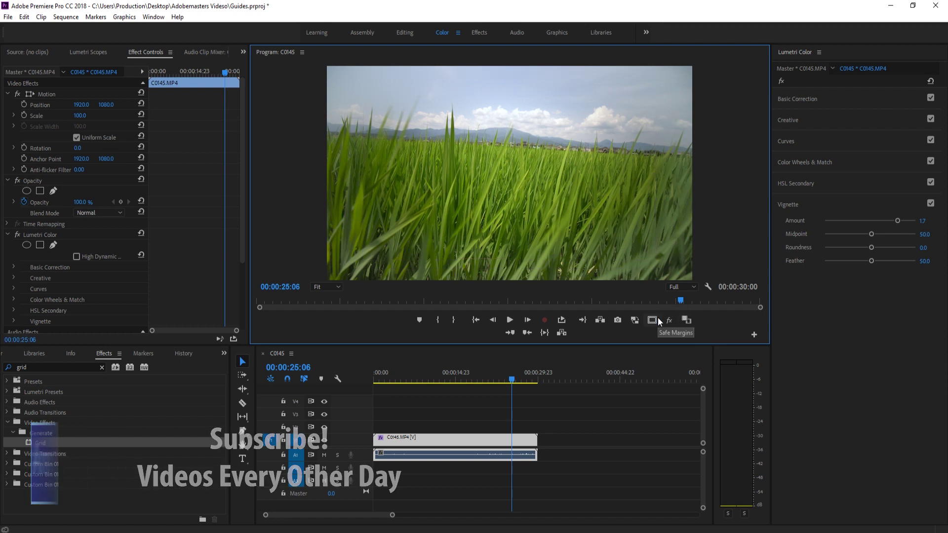
left_click(656, 322)
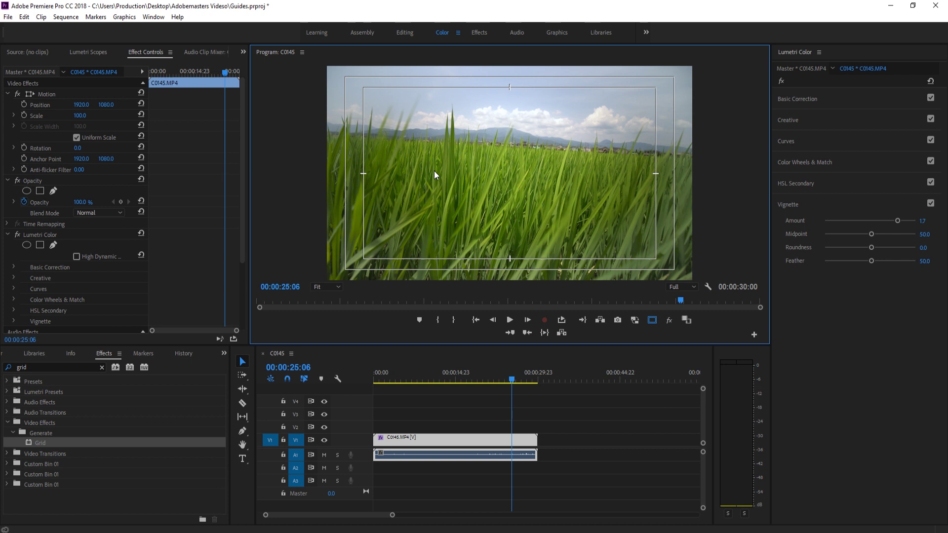
left_click(652, 321)
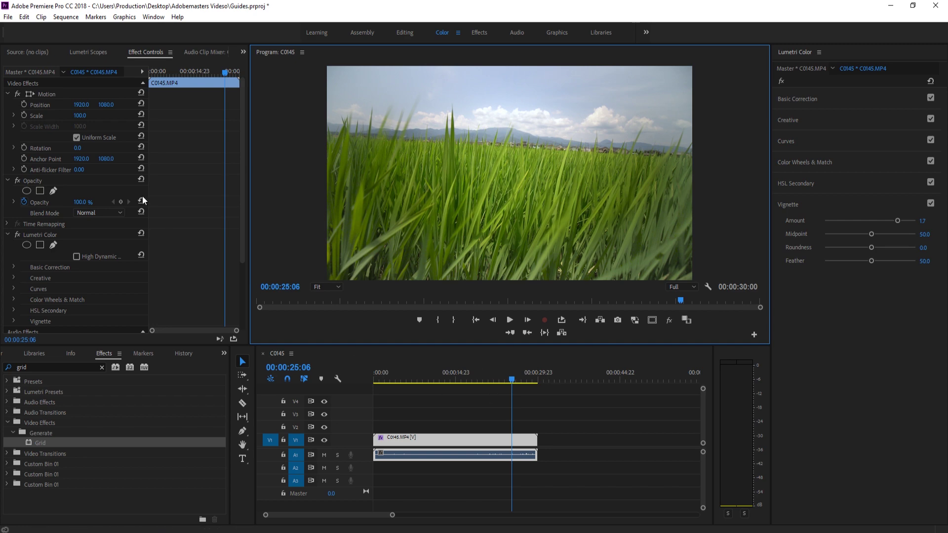
Step: Create a 3840×2160, 23.976 fps Transparent Video item and view it in the Project panel
left_click(8, 17)
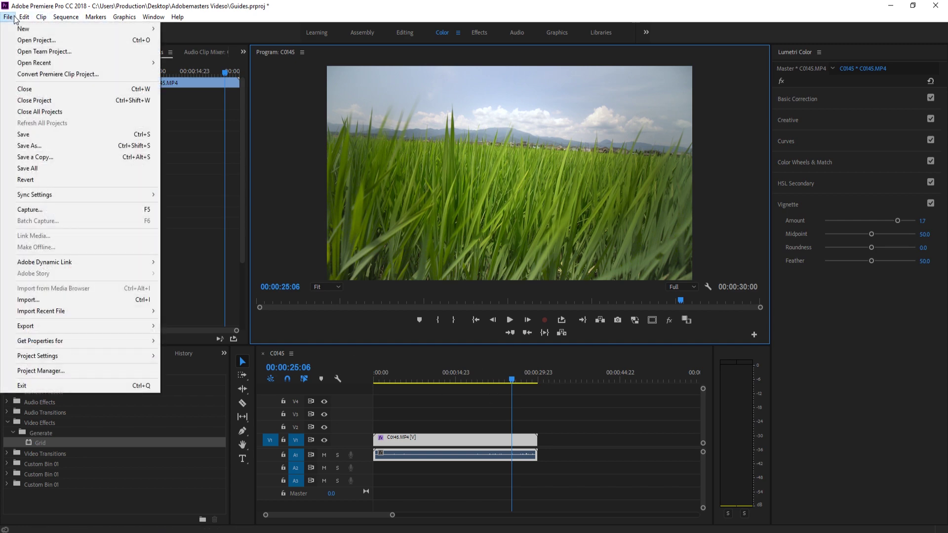
mouse_move(89, 28)
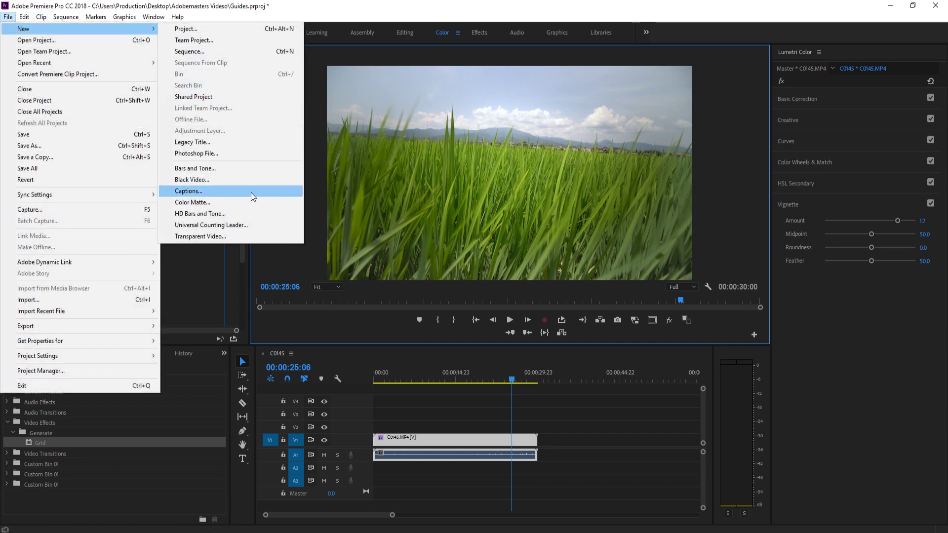
left_click(234, 236)
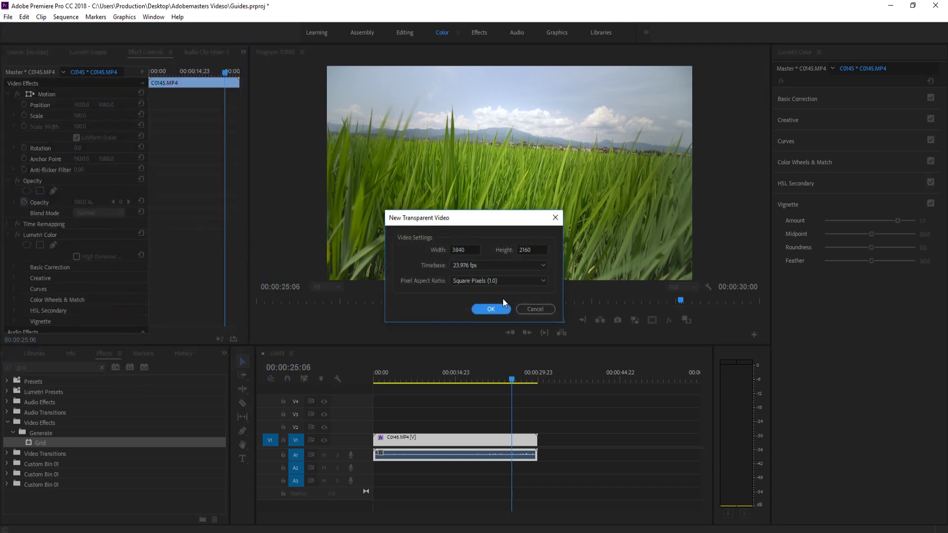
left_click(502, 312)
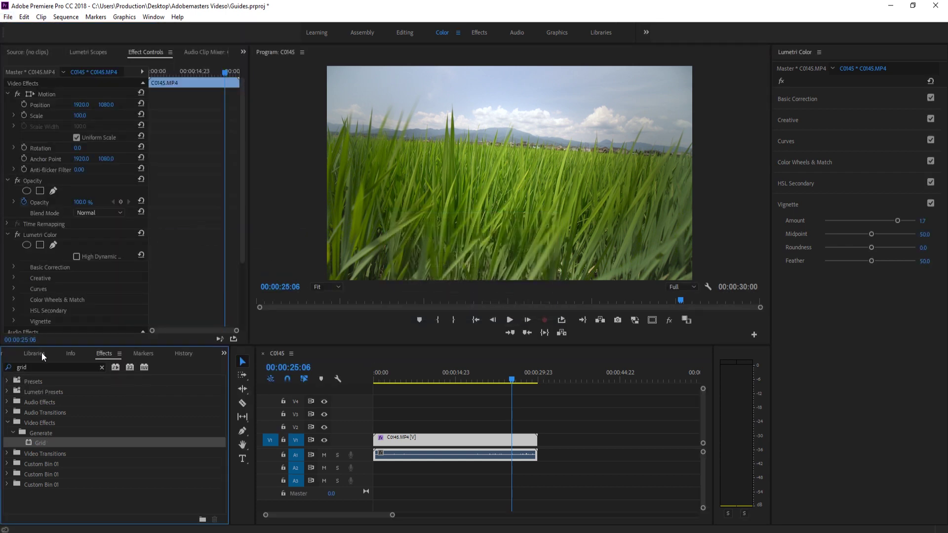
left_click(14, 356)
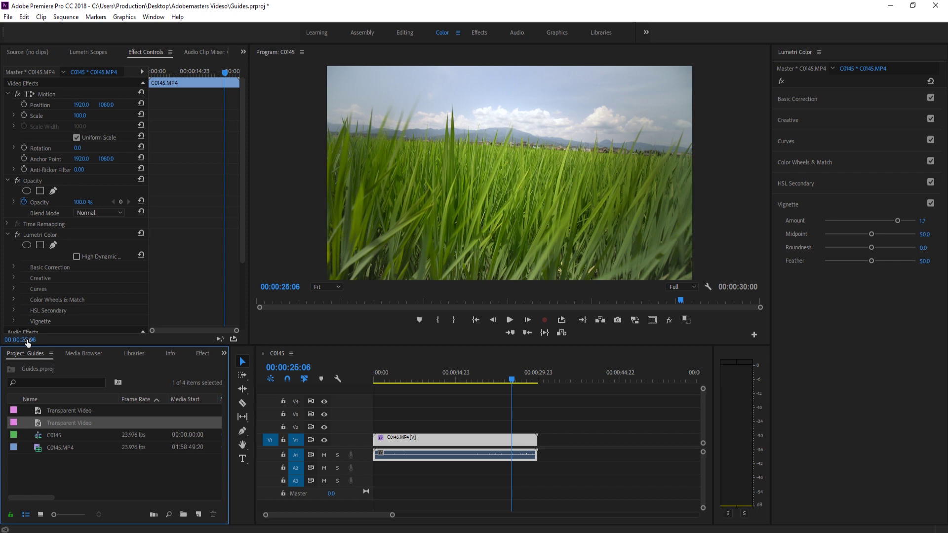
Step: Place the Transparent Video on V2 above C0145.MP4 and extend it to the clip's full length
left_click_drag(63, 423, 367, 429)
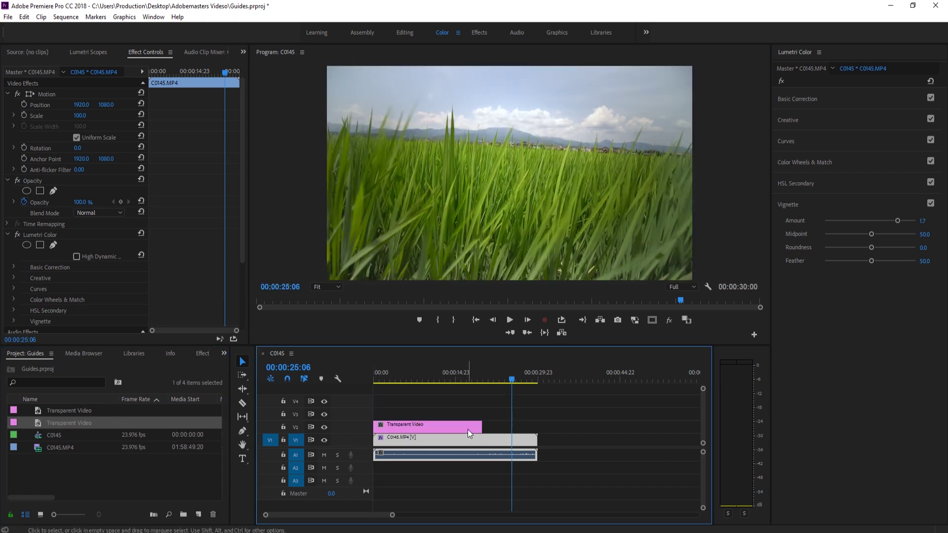
left_click_drag(483, 427, 537, 427)
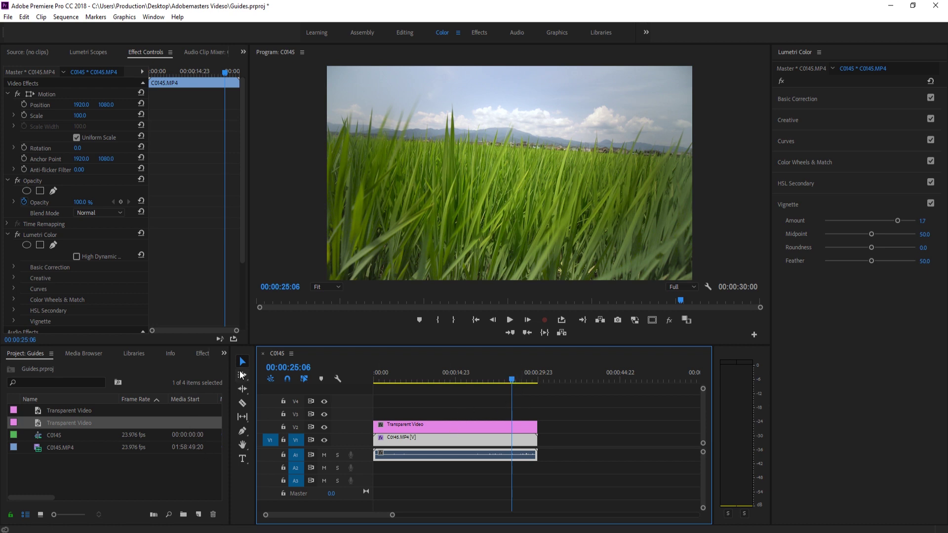
Step: Apply Video Effects > Generate > Grid to the Transparent Video clip on V2
left_click(203, 354)
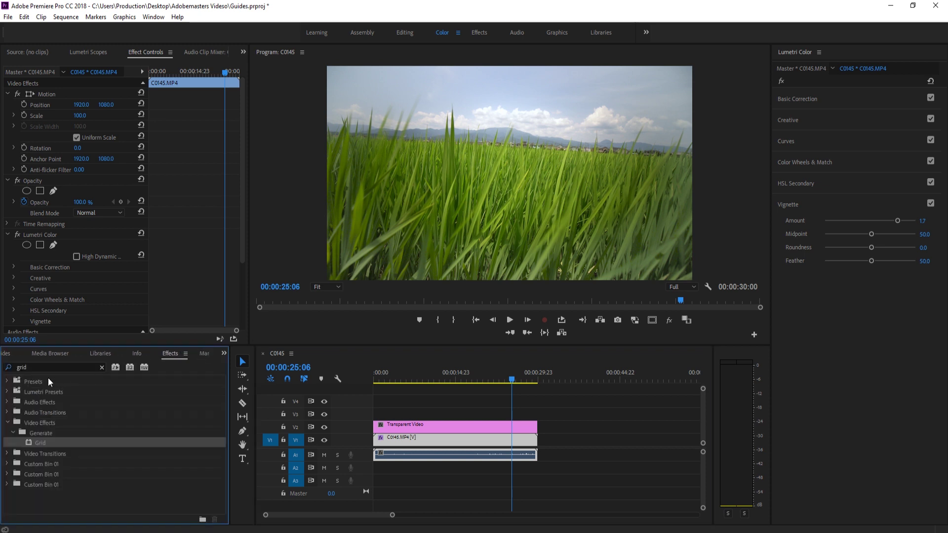
left_click(10, 368)
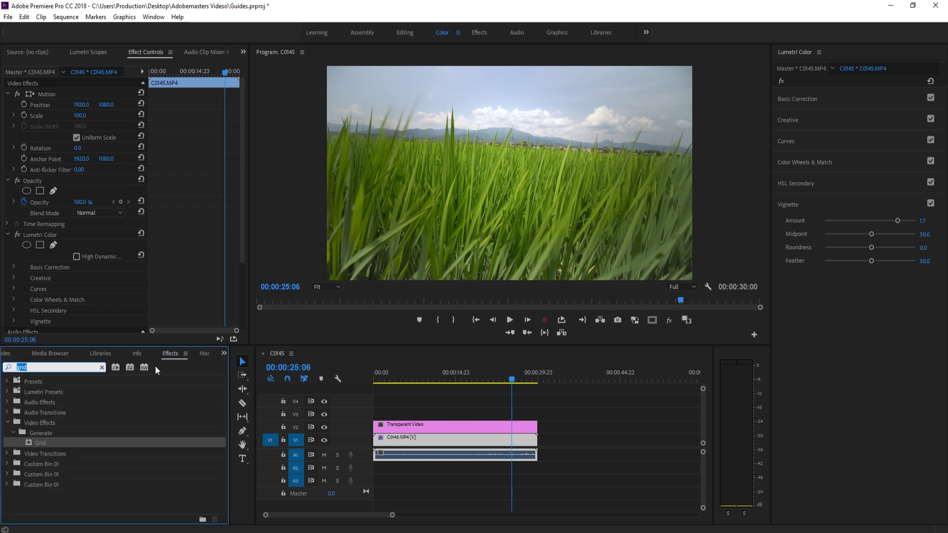
left_click(50, 423)
left_click(47, 433)
left_click(46, 443)
left_click_drag(40, 443, 416, 425)
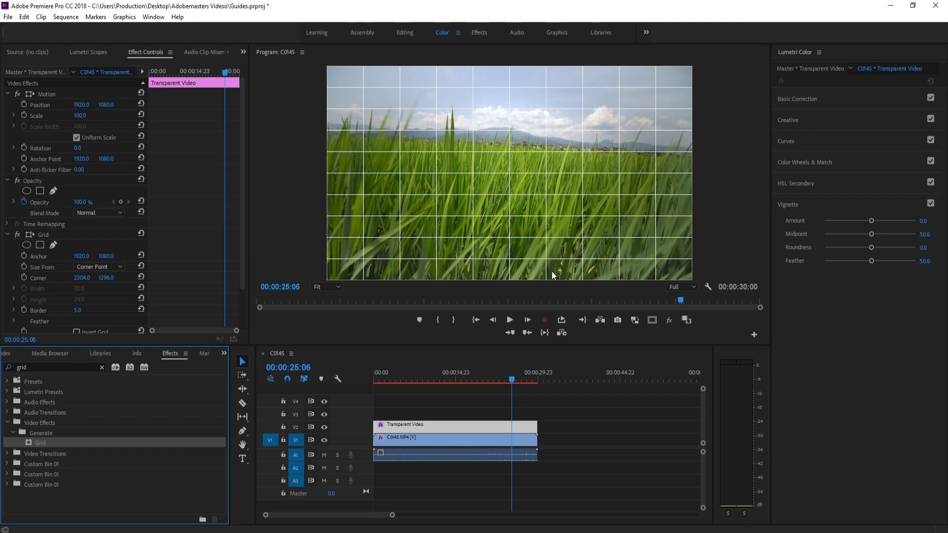
Step: Toggle V2 visibility off and on to compare the grass clip with and without the grid
left_click(321, 429)
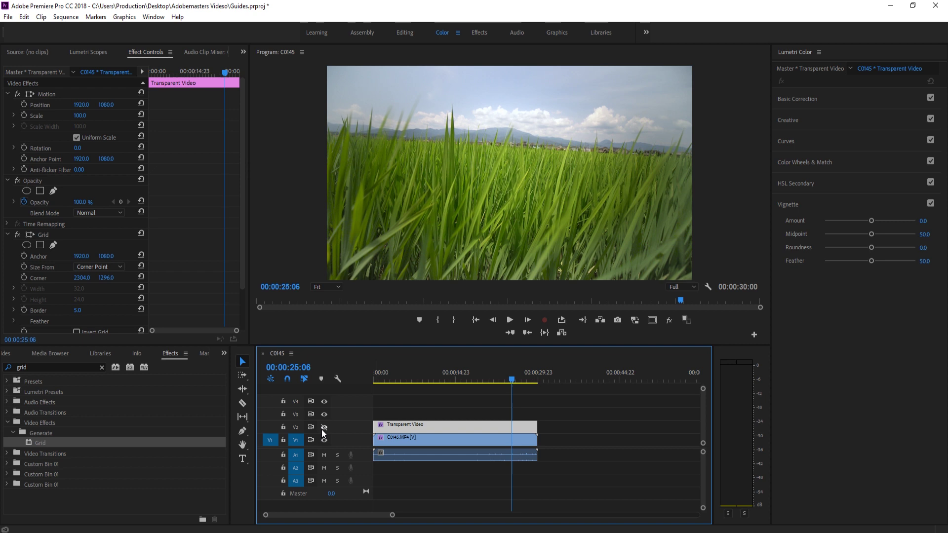
left_click(322, 428)
left_click(323, 427)
left_click(323, 427)
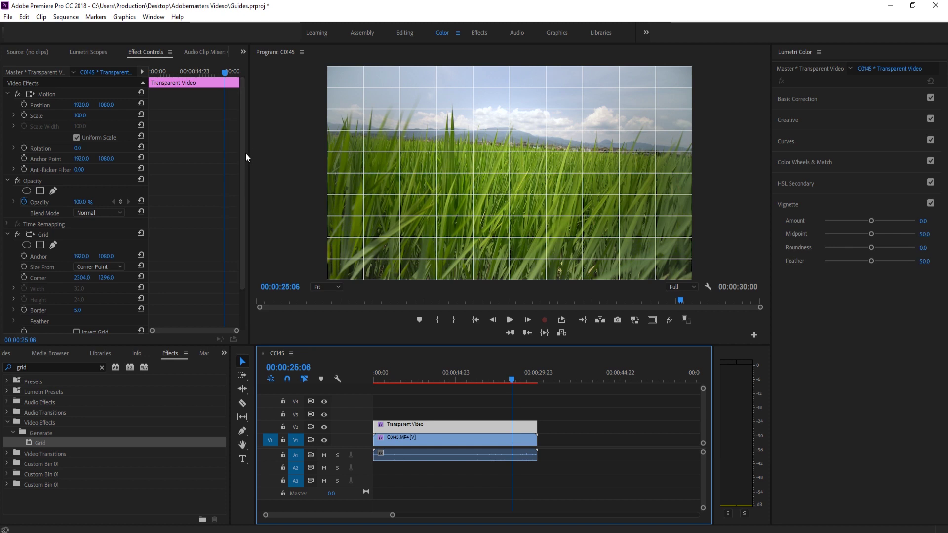
Step: Set the Grid's Size From to Width Slider and scrub Width up to 541
left_click_drag(247, 153, 401, 153)
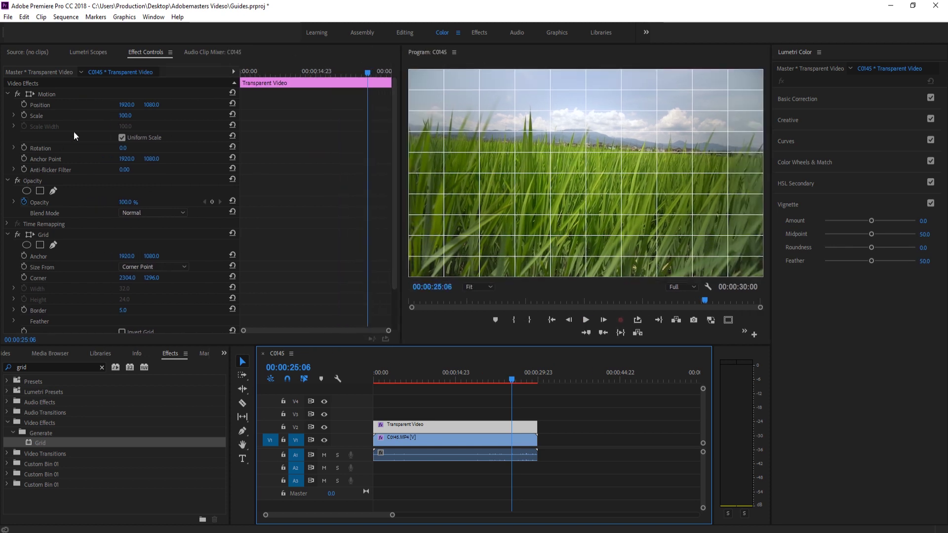
scroll(74, 132, "down", 2)
left_click(65, 188)
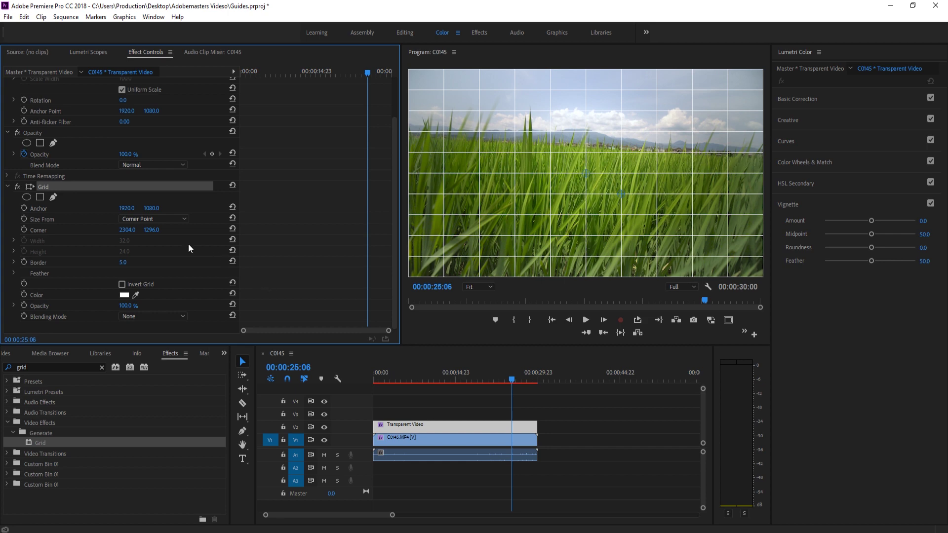
left_click(135, 221)
left_click(143, 240)
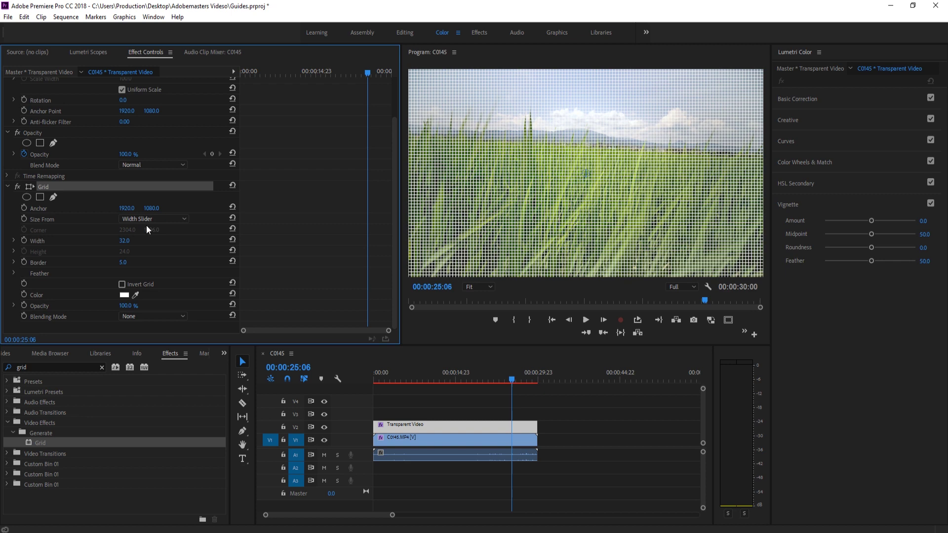
left_click(147, 220)
left_click(151, 251)
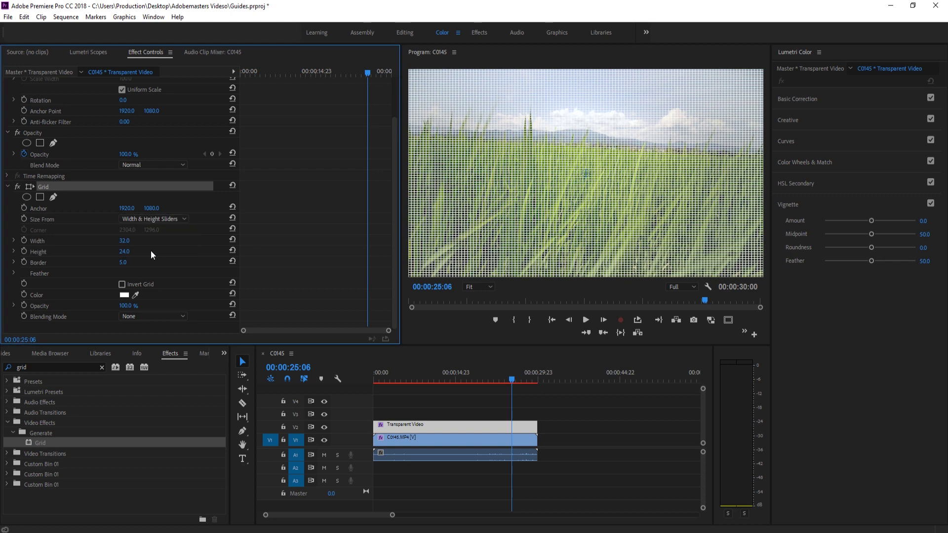
left_click(160, 219)
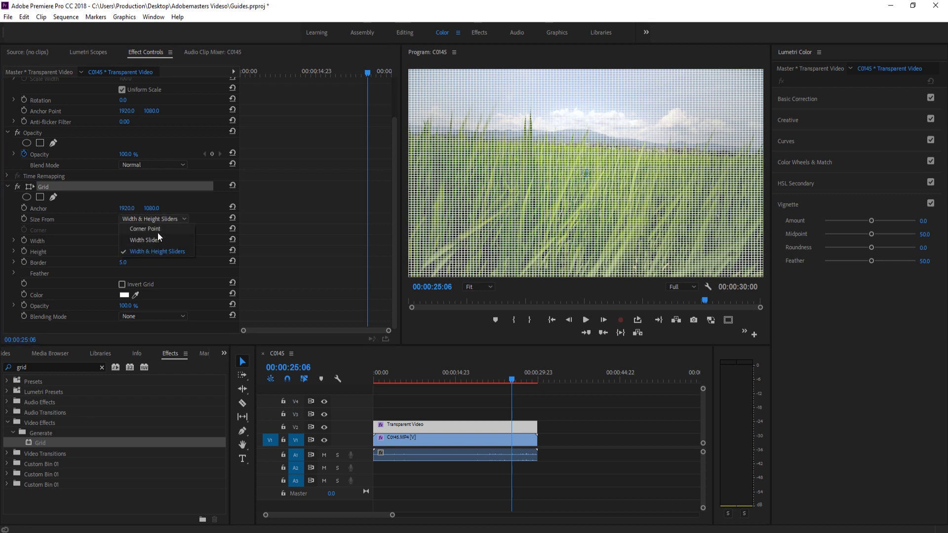
left_click(158, 239)
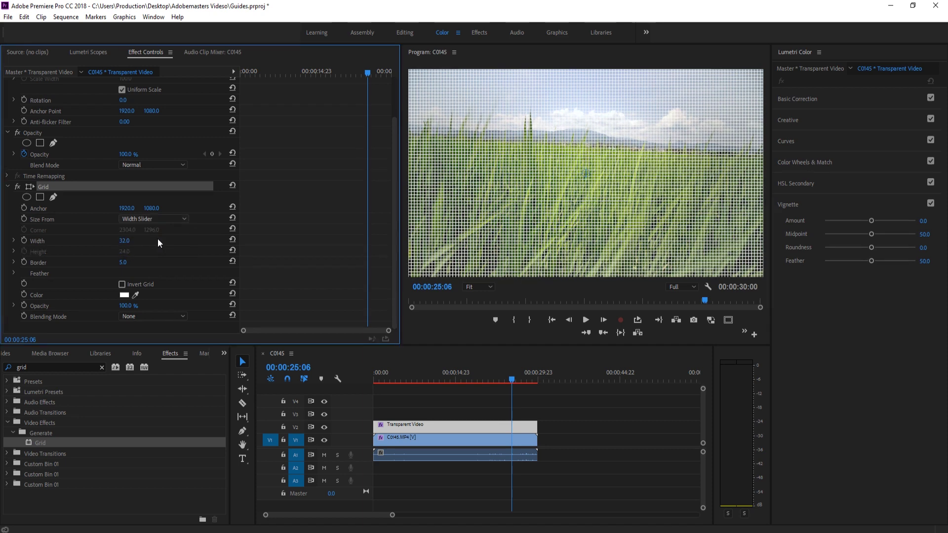
left_click_drag(124, 241, 375, 240)
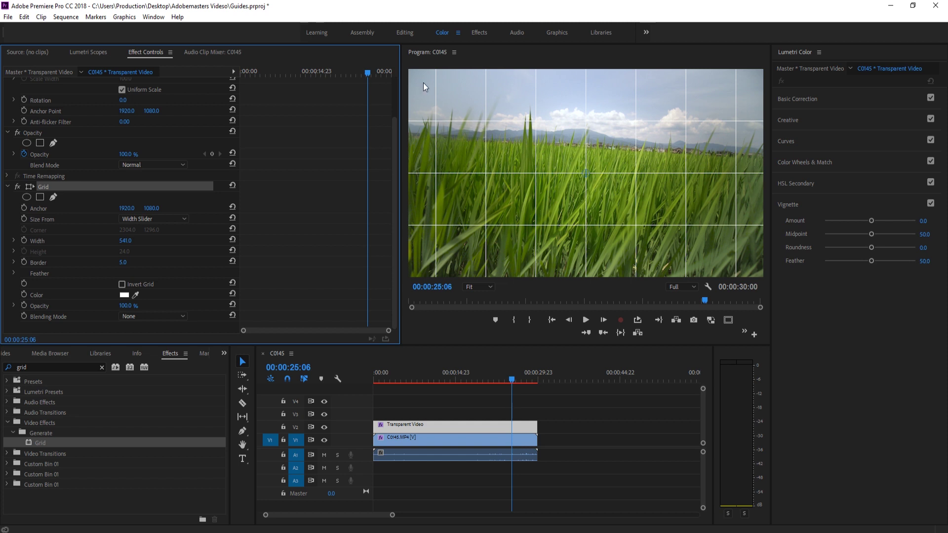
Step: Switch Grid to Width & Height Sliders, set Height 584 and Anchor X 1871, and widen the Program monitor
left_click(181, 220)
left_click(173, 249)
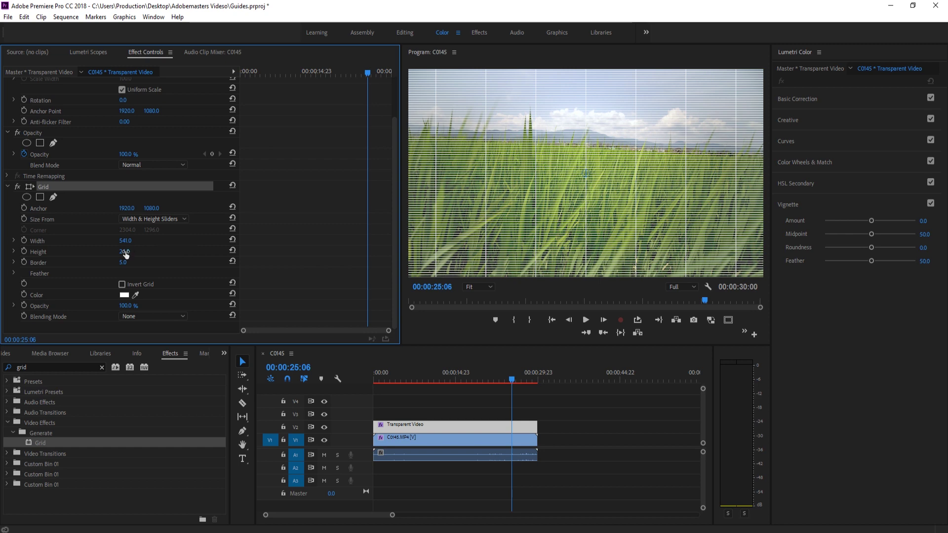
left_click_drag(126, 253, 378, 254)
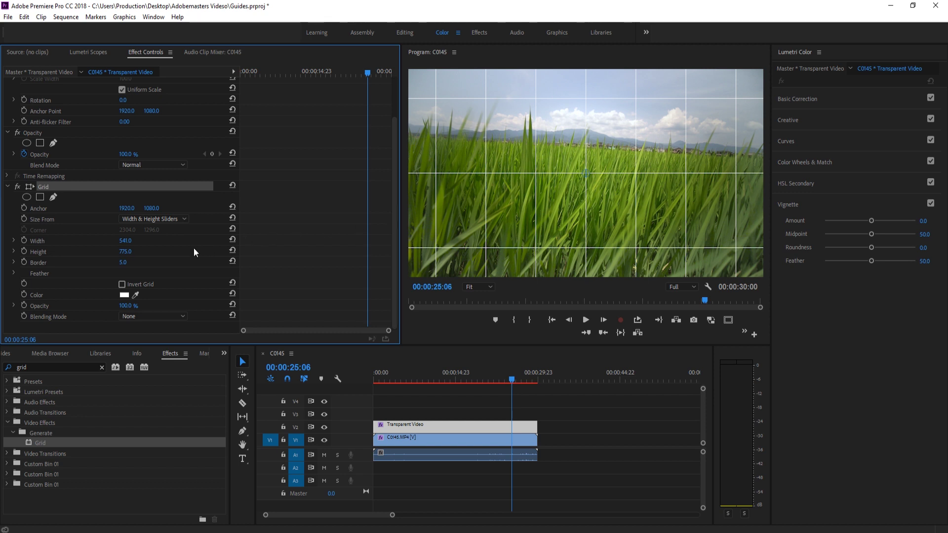
left_click_drag(126, 208, 102, 207)
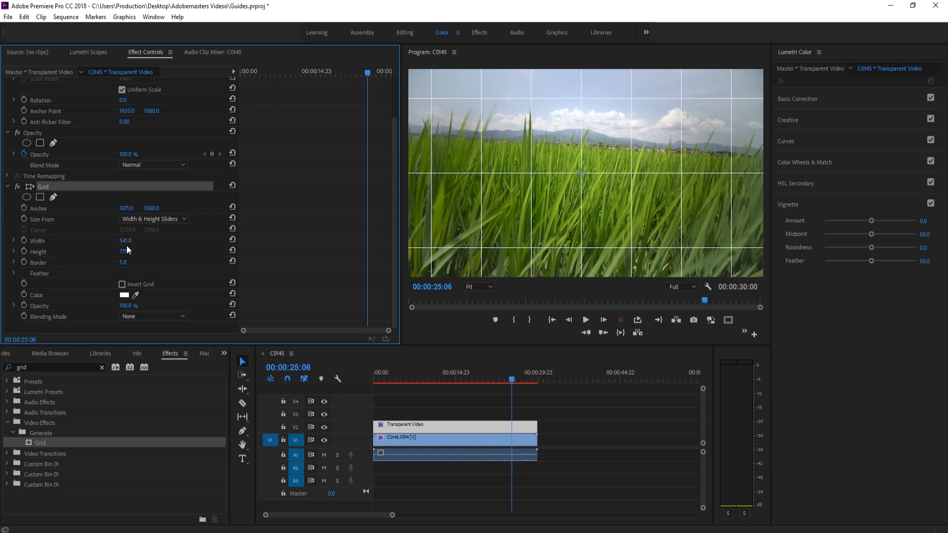
left_click_drag(125, 251, 31, 251)
left_click(567, 219)
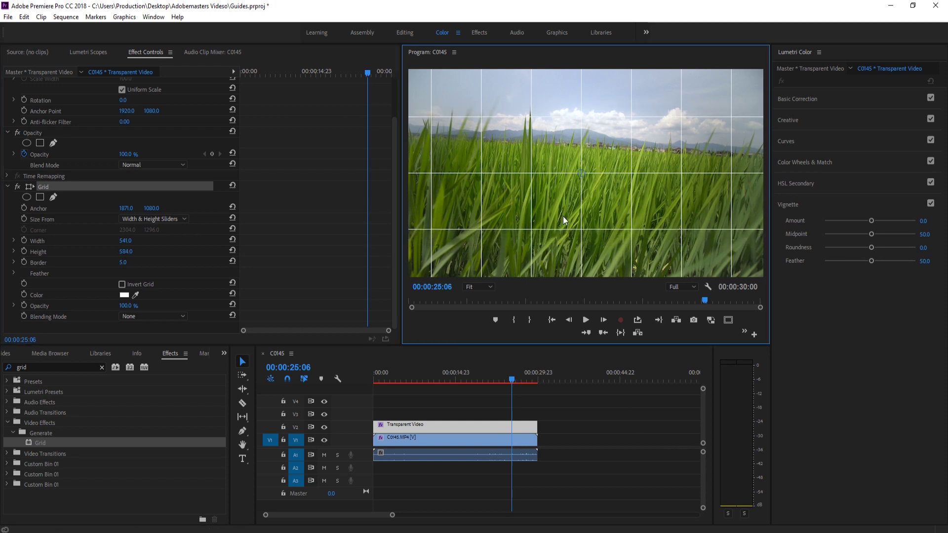
left_click_drag(398, 168, 312, 170)
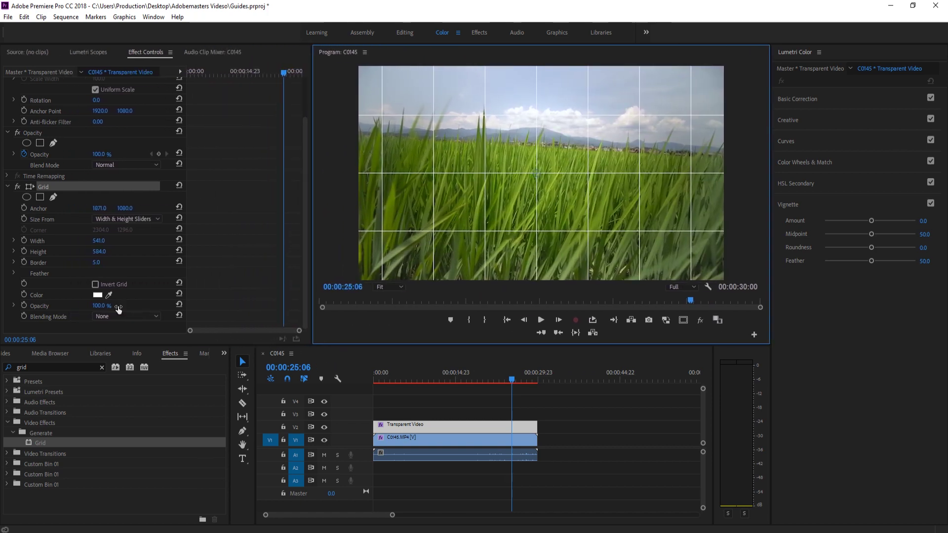
Step: Set the grid colour to pure red (FF0000)
left_click(97, 295)
left_click(489, 353)
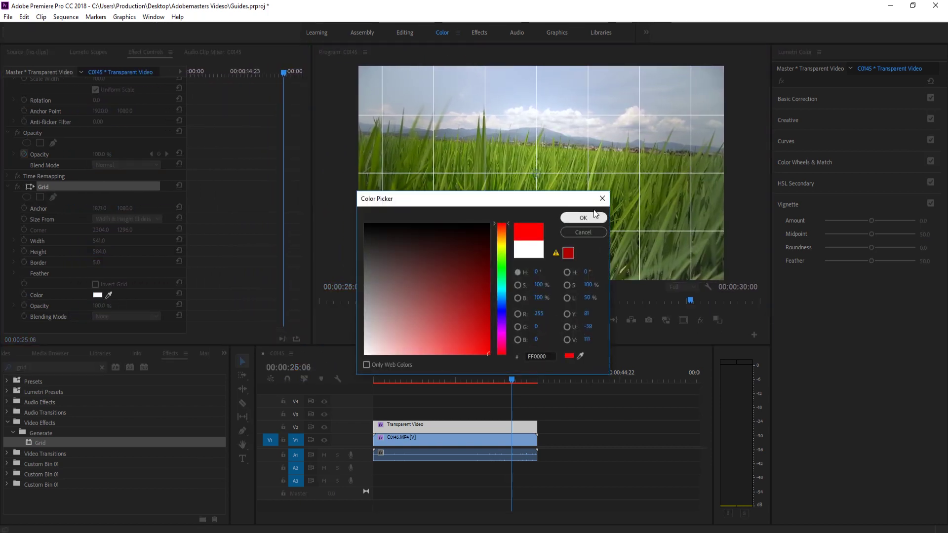
left_click(583, 219)
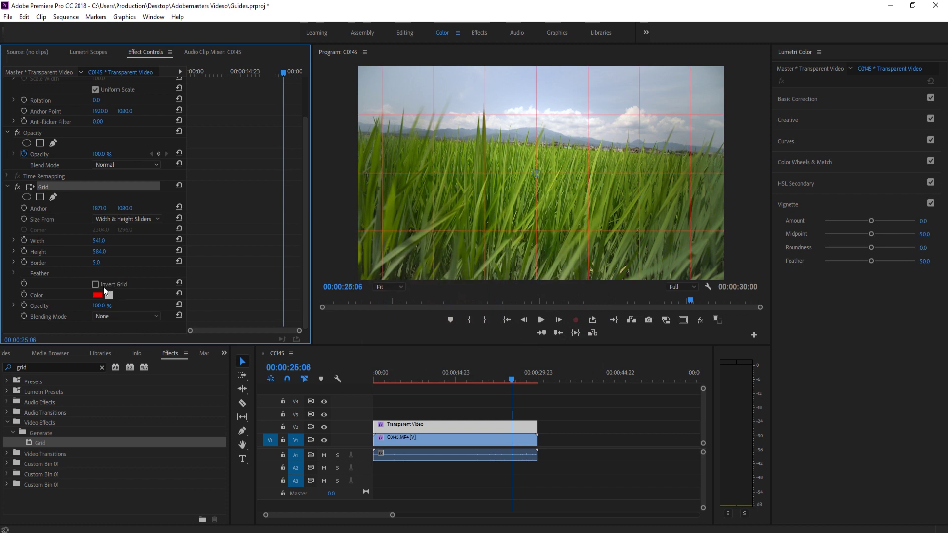
Step: Raise the grid Border to 9 and lower Grid Opacity to about 45%
left_click(98, 263)
type("9")
left_click(229, 271)
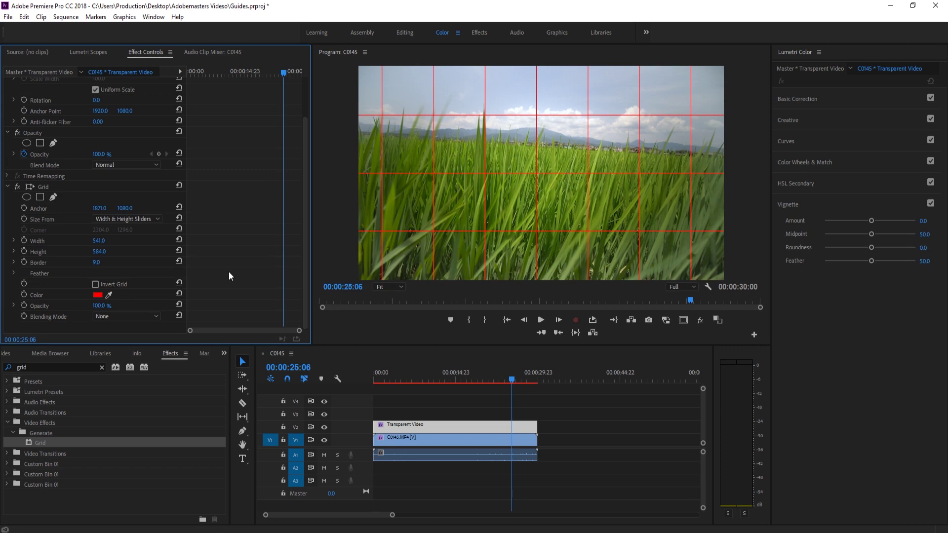
left_click(99, 306)
type("46")
key("Return")
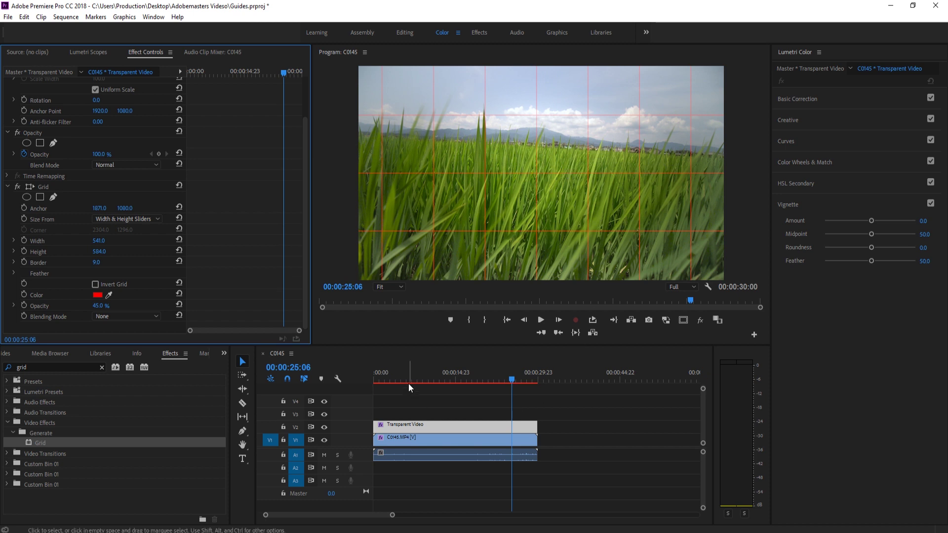
Step: Add a 'Some Text' title to the Program monitor with the Type tool
left_click(415, 407)
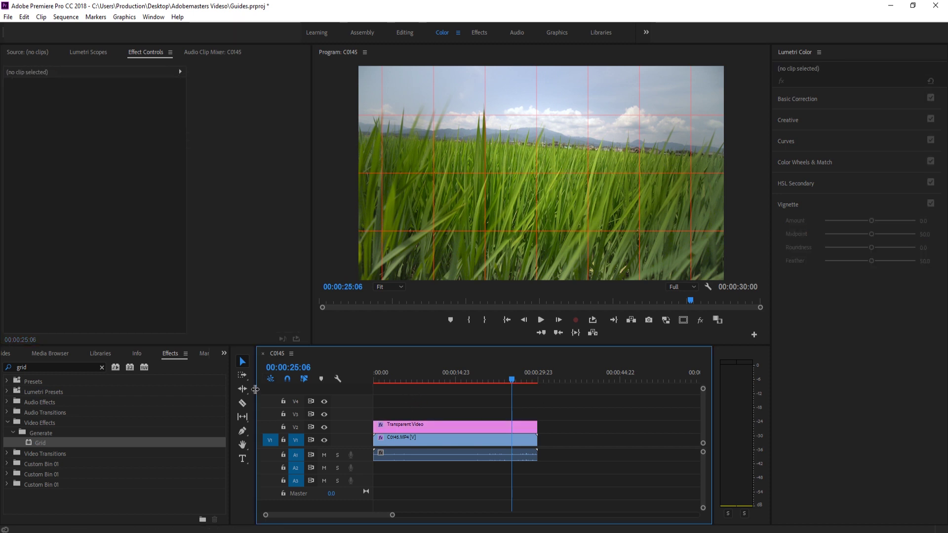
left_click(243, 459)
left_click_drag(396, 201, 521, 231)
key("ctrl+z")
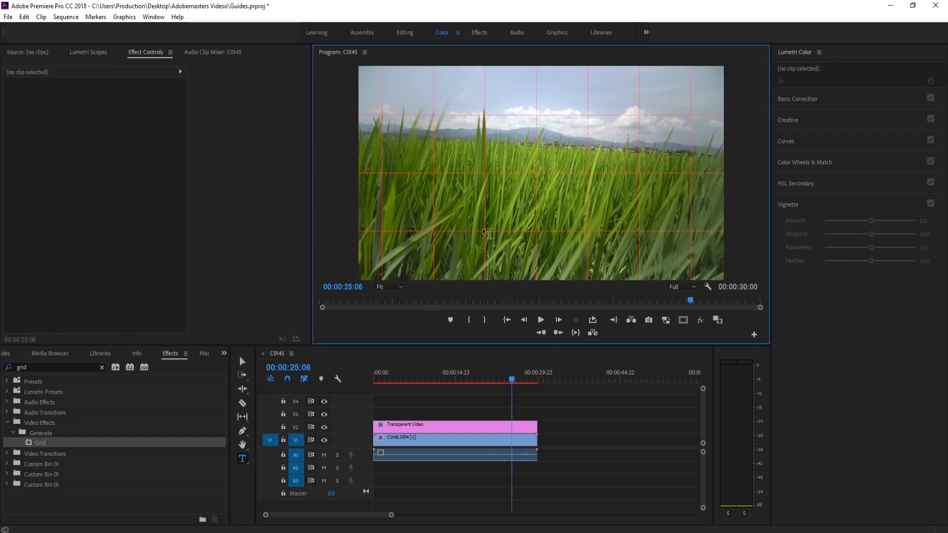
left_click(419, 221)
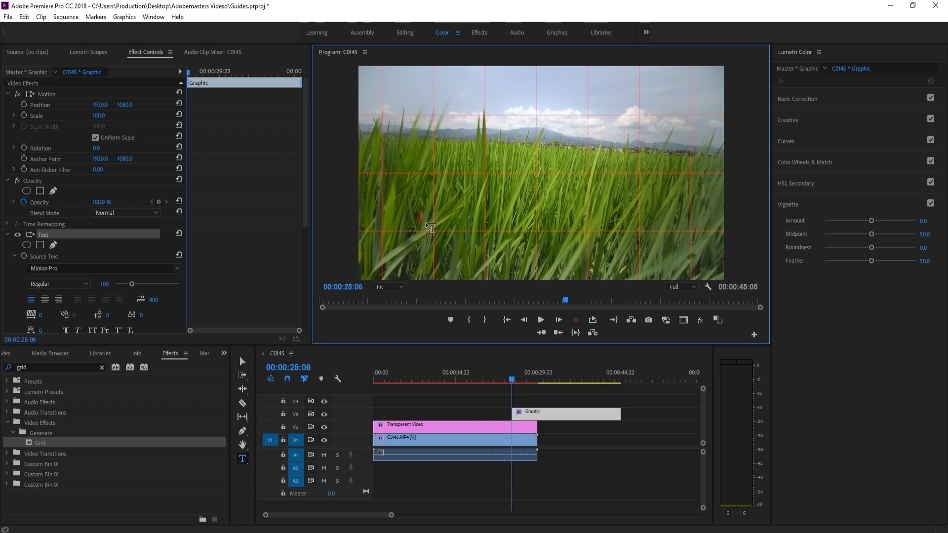
type("Some Text")
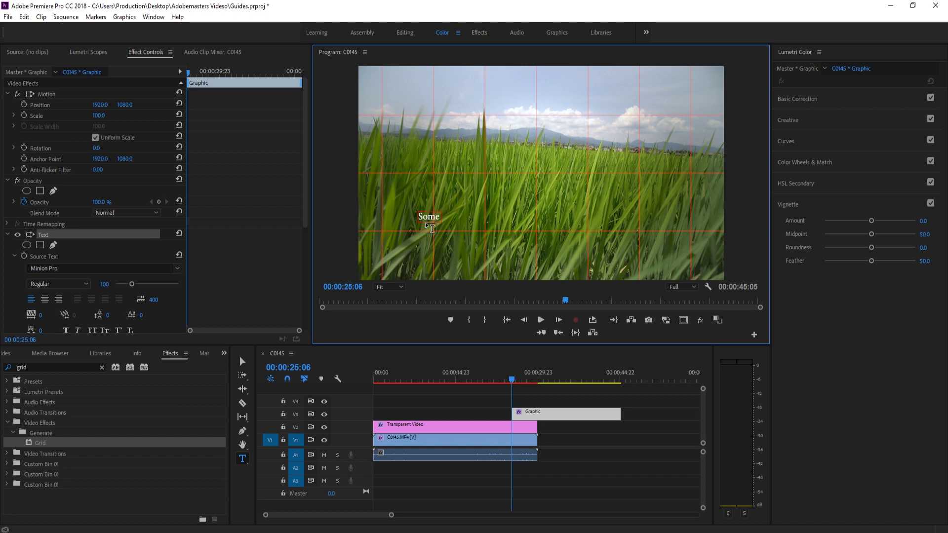
left_click(259, 365)
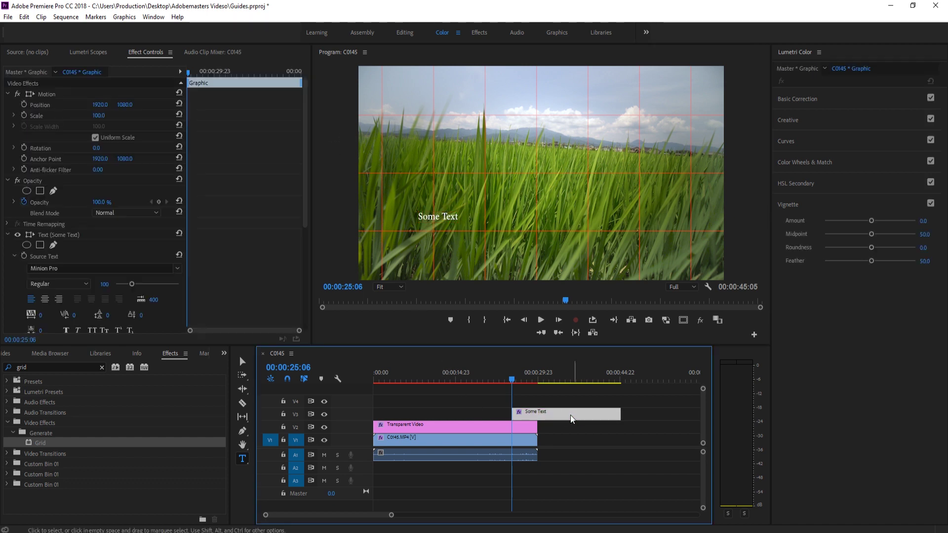
Step: Move the Some Text title left so it sits on the lower red grid line
left_click(246, 363)
left_click(453, 218)
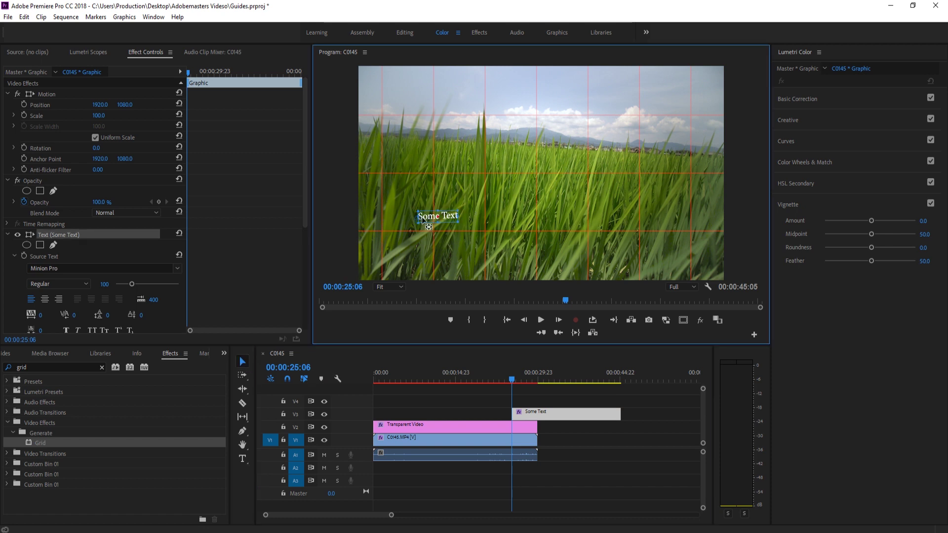
left_click_drag(450, 220, 413, 228)
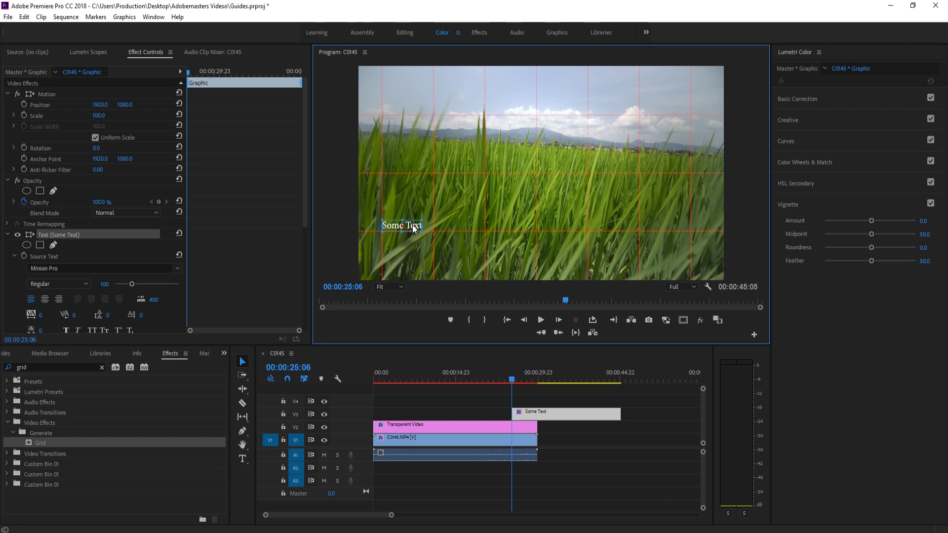
left_click(655, 491)
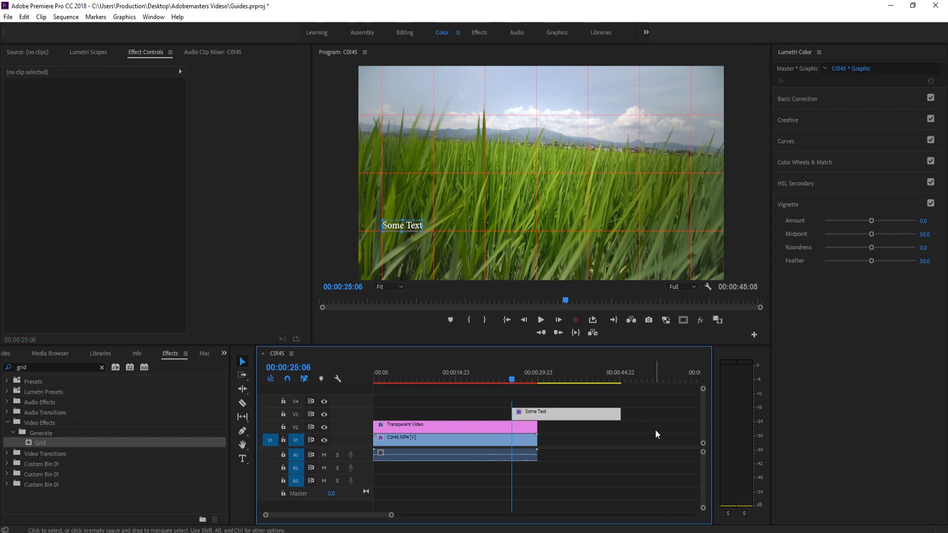
left_click(393, 223)
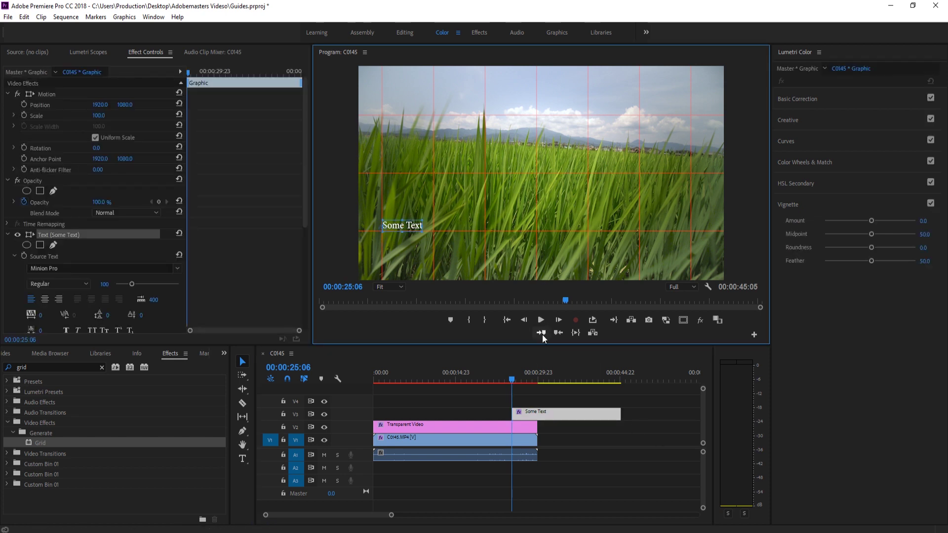
Step: Duplicate the Some Text clip from V3 onto V4 and move the copy right along the same grid line
left_click(547, 412)
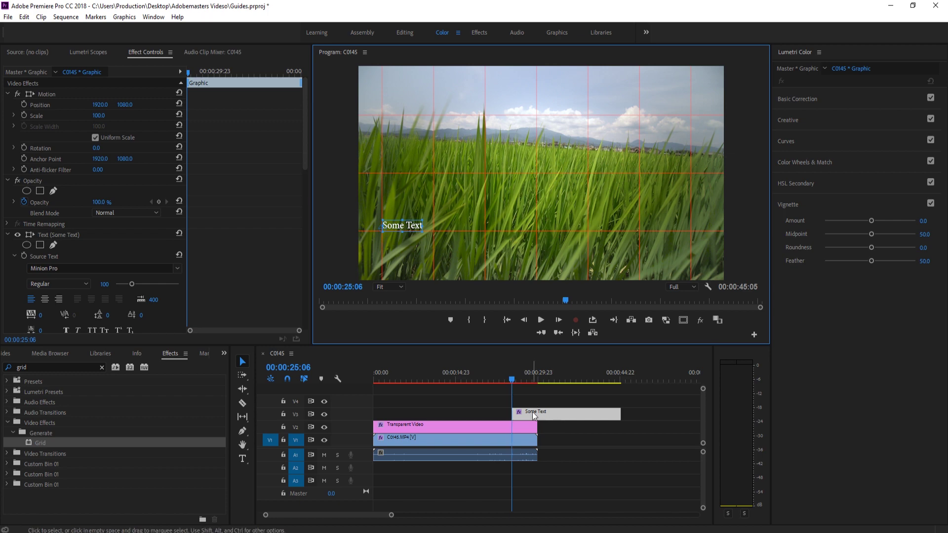
left_click_drag(534, 414, 535, 400)
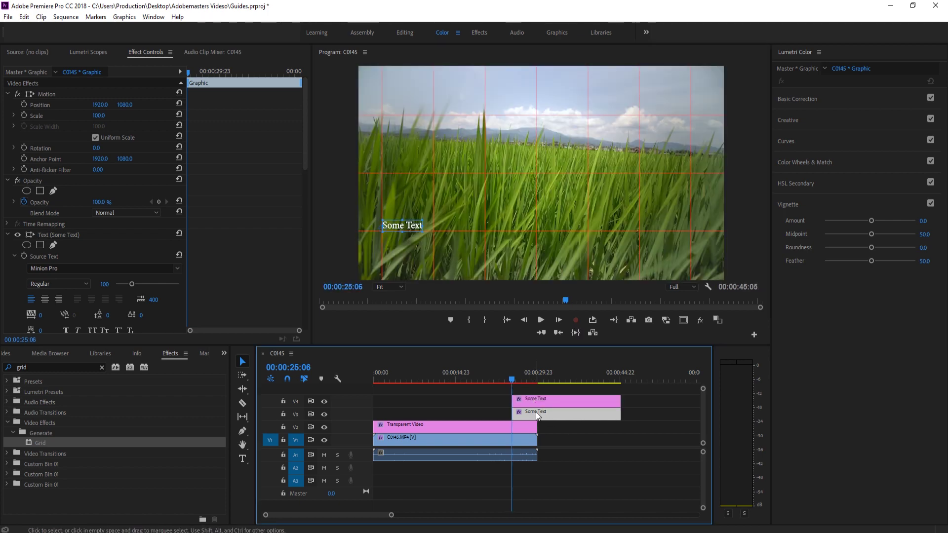
left_click(540, 393)
left_click(540, 400)
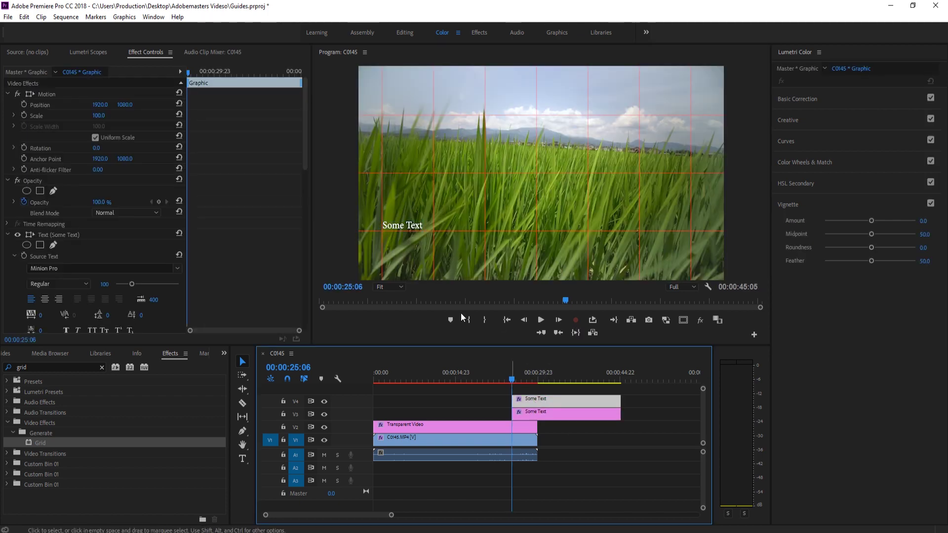
left_click_drag(407, 226, 463, 226)
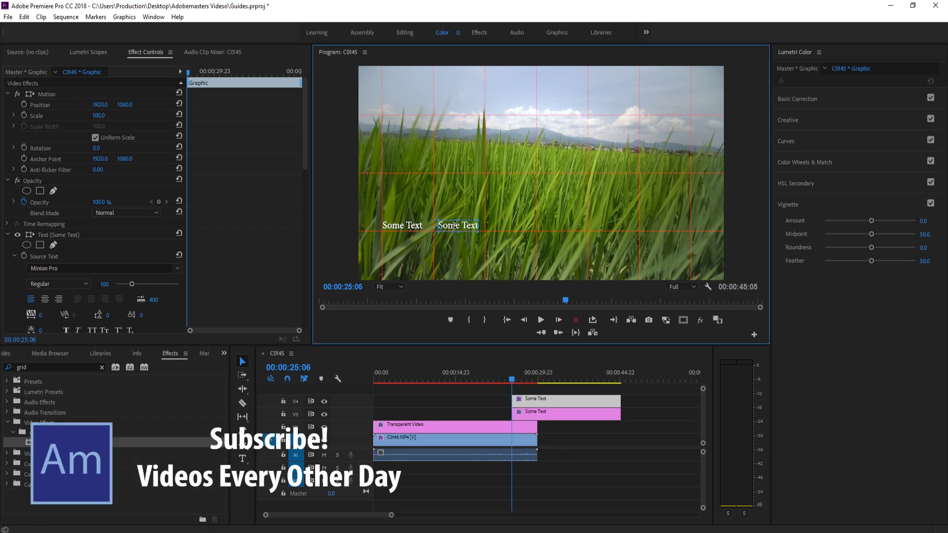
left_click_drag(457, 229, 453, 228)
left_click(708, 452)
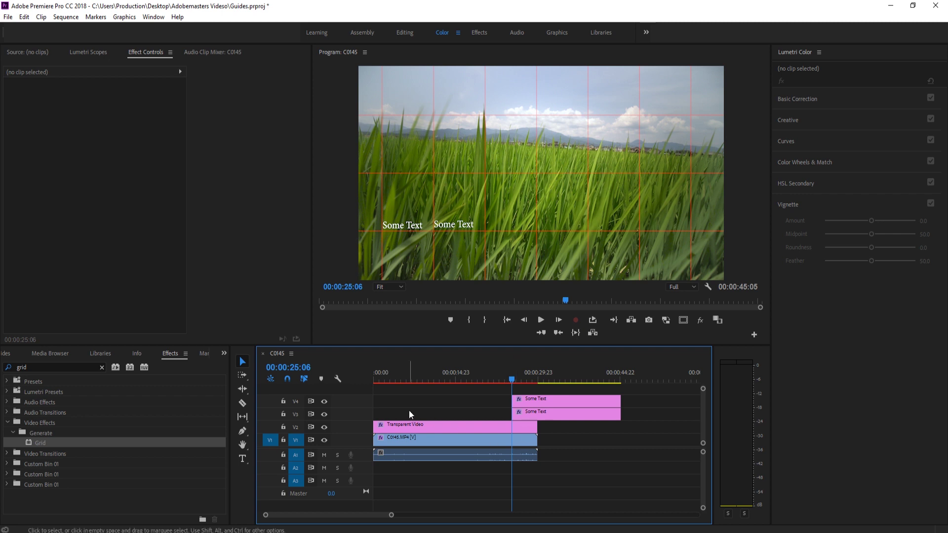
Step: Create a new Bin in the Project panel and move both Transparent Video items into it
left_click(415, 426)
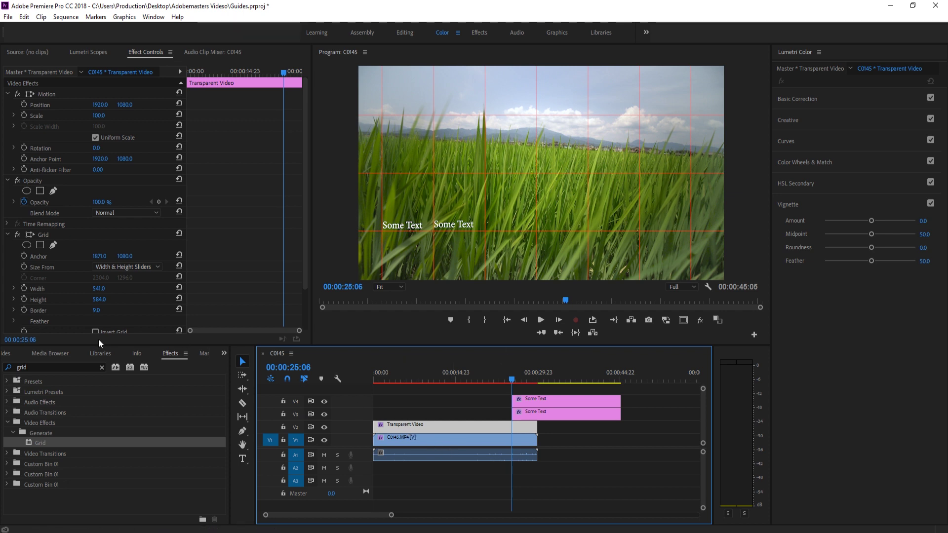
left_click(12, 353)
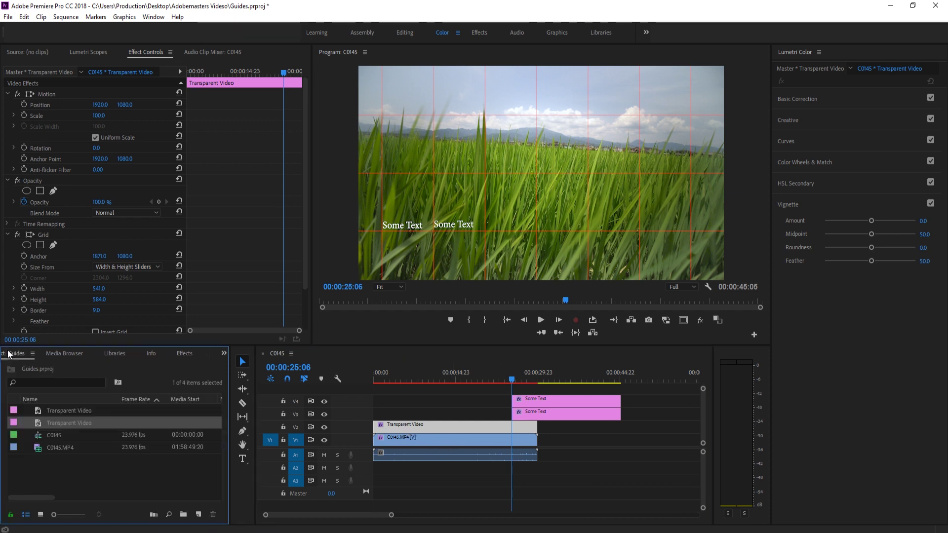
left_click(183, 514)
left_click(74, 424)
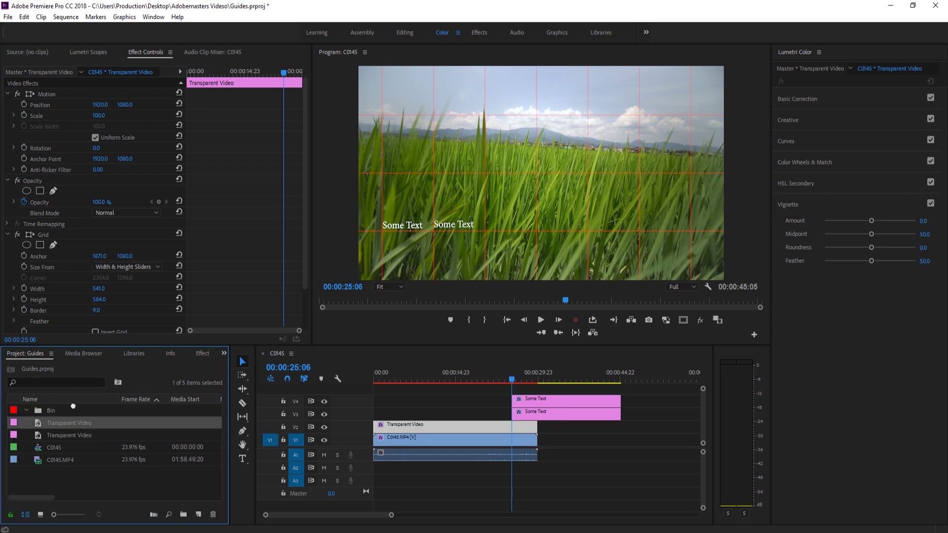
left_click_drag(73, 406, 58, 414)
left_click(69, 435)
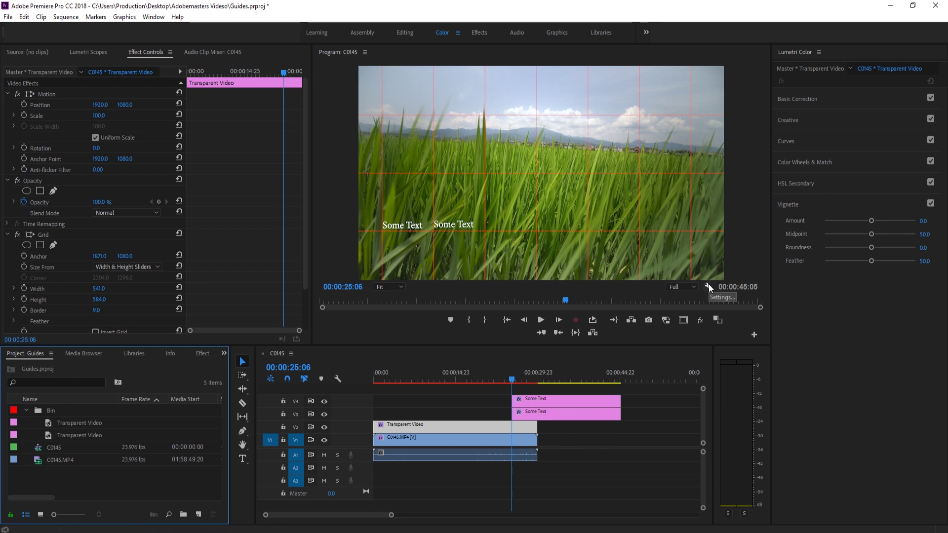
Step: Turn on Snap Graphics in the Program monitor settings and nudge the second title until it snaps
left_click_drag(451, 226, 454, 225)
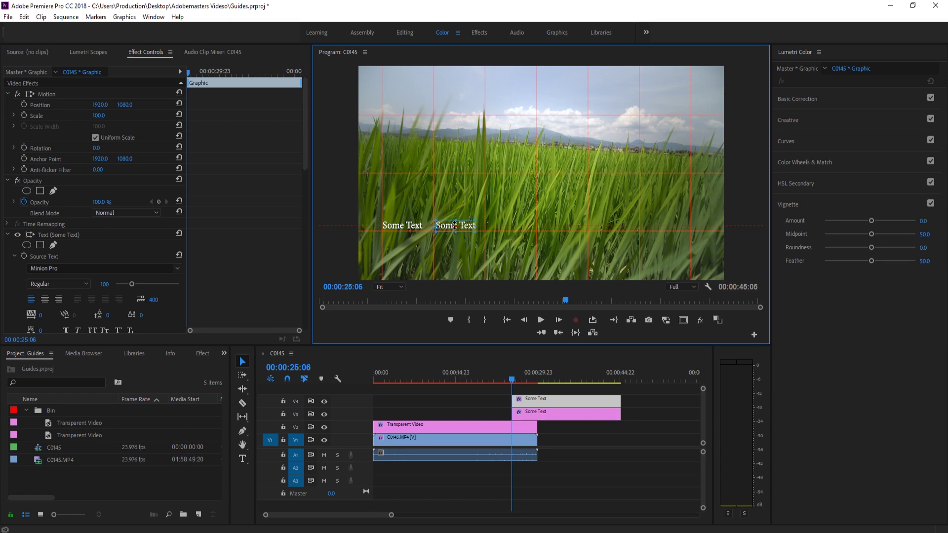
left_click(708, 287)
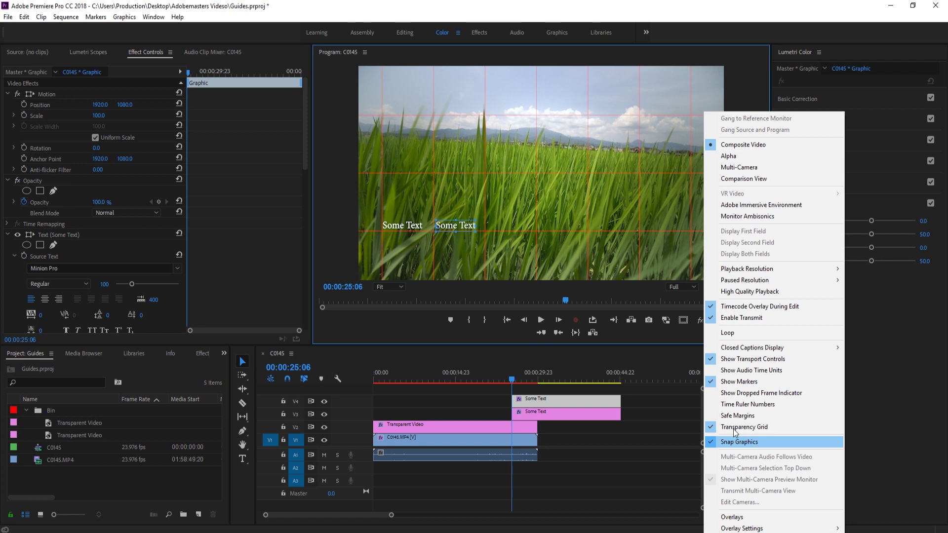
left_click(438, 220)
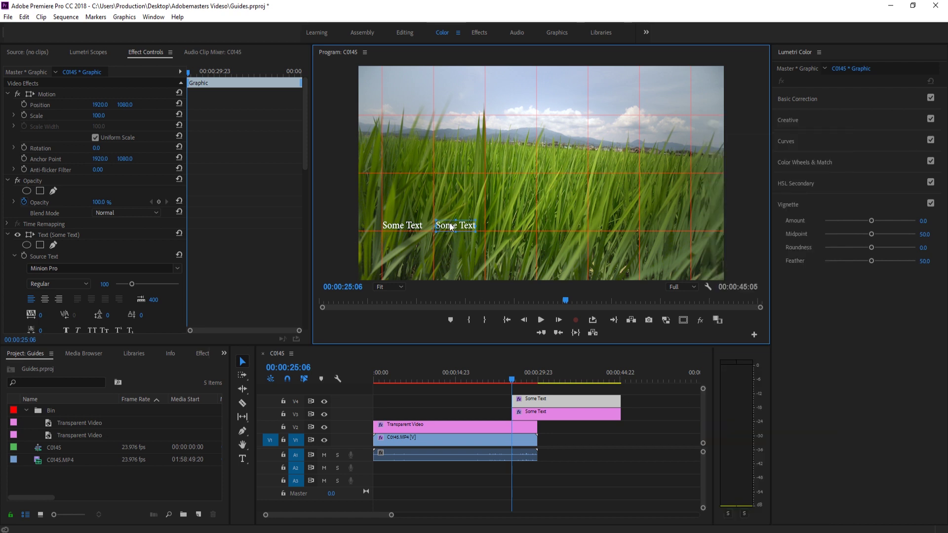
left_click_drag(453, 225, 444, 226)
left_click(669, 439)
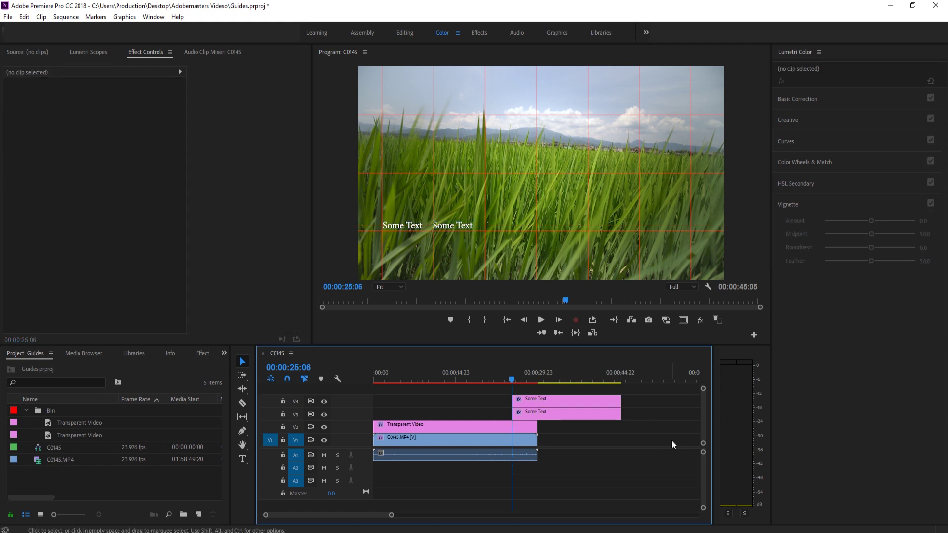